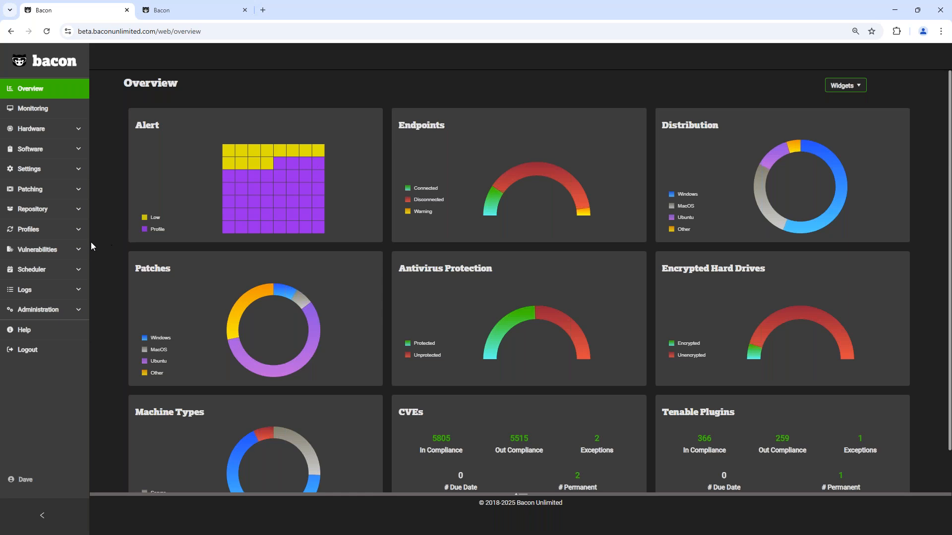
Step: Switch to the tab with Tenable compliance and examine the plugin remediation chart and the list of Tenable plugins
{"action": "left_click", "coordinate": [57, 249]}
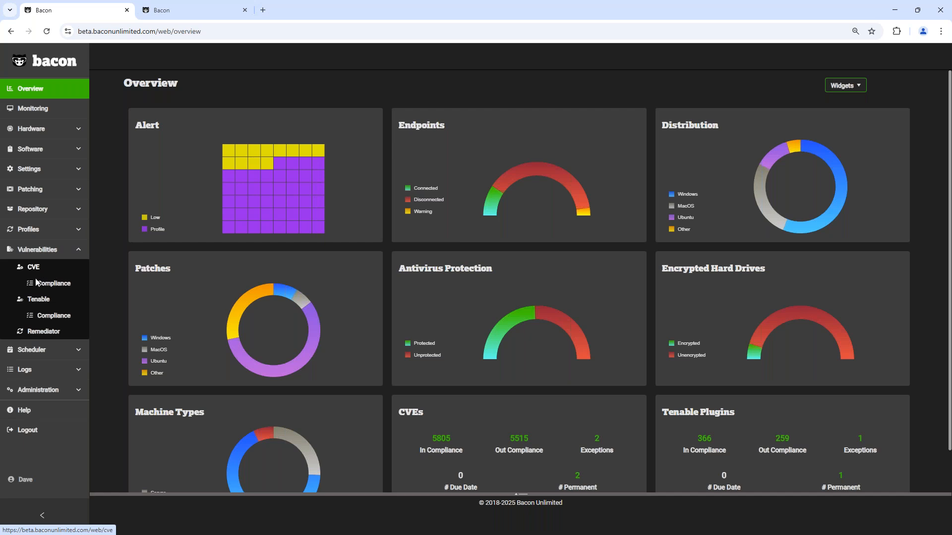
{"action": "left_click", "coordinate": [212, 8]}
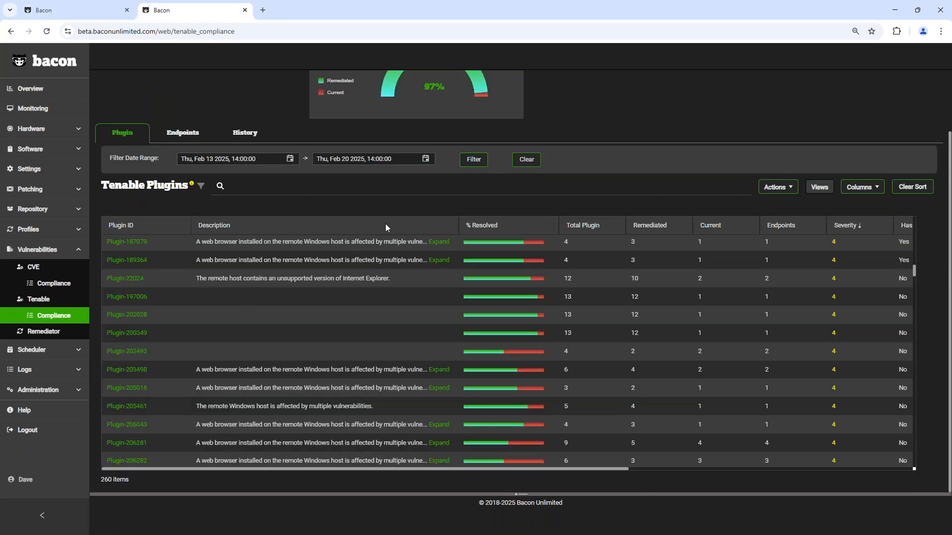
{"action": "scroll", "coordinate": [387, 223], "scroll_direction": "up", "scroll_amount": 2}
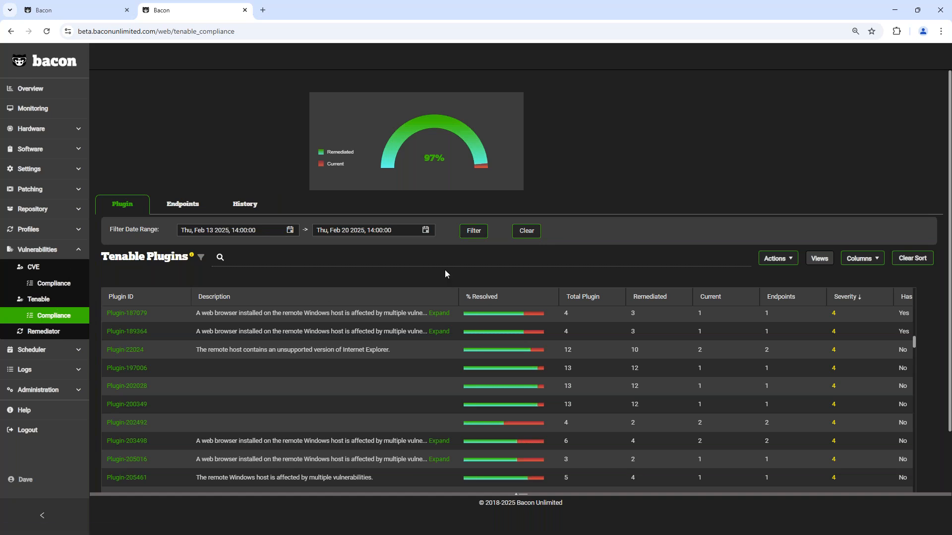
{"action": "scroll", "coordinate": [423, 335], "scroll_direction": "down", "scroll_amount": 3}
{"action": "scroll", "coordinate": [422, 335], "scroll_direction": "down", "scroll_amount": 3}
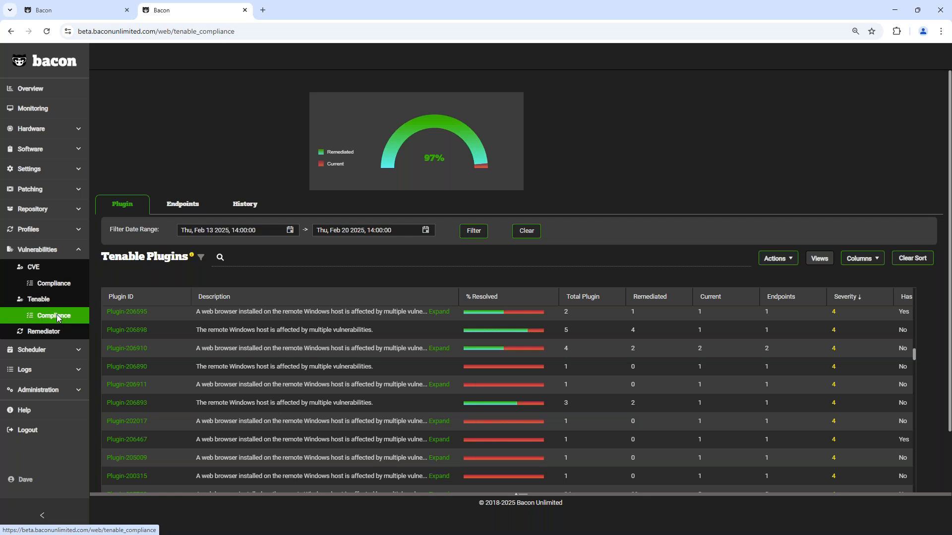
Step: Open the vulnerability Remediator and widen the Patch column to read the full descriptions of the patch remediations
{"action": "left_click", "coordinate": [45, 331]}
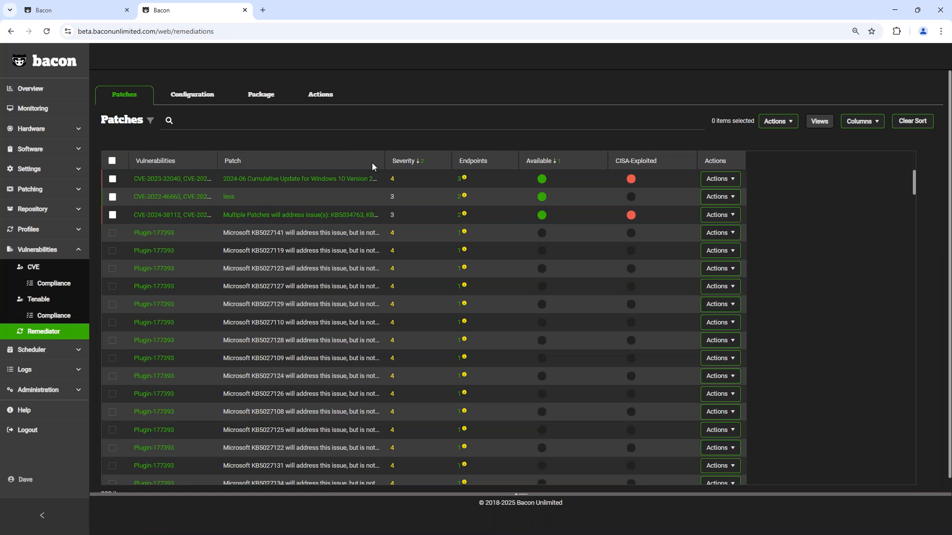
{"action": "double_click", "coordinate": [382, 160]}
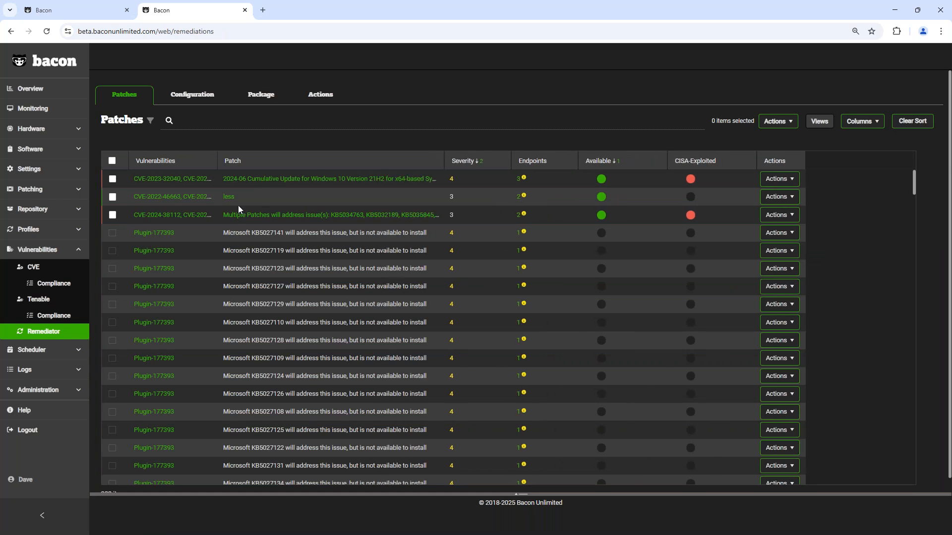
{"action": "scroll", "coordinate": [248, 219], "scroll_direction": "down", "scroll_amount": 5}
{"action": "scroll", "coordinate": [264, 230], "scroll_direction": "up", "scroll_amount": 5}
Step: Review the configuration and managed package remediations and return to the patch remediations
{"action": "left_click", "coordinate": [202, 99]}
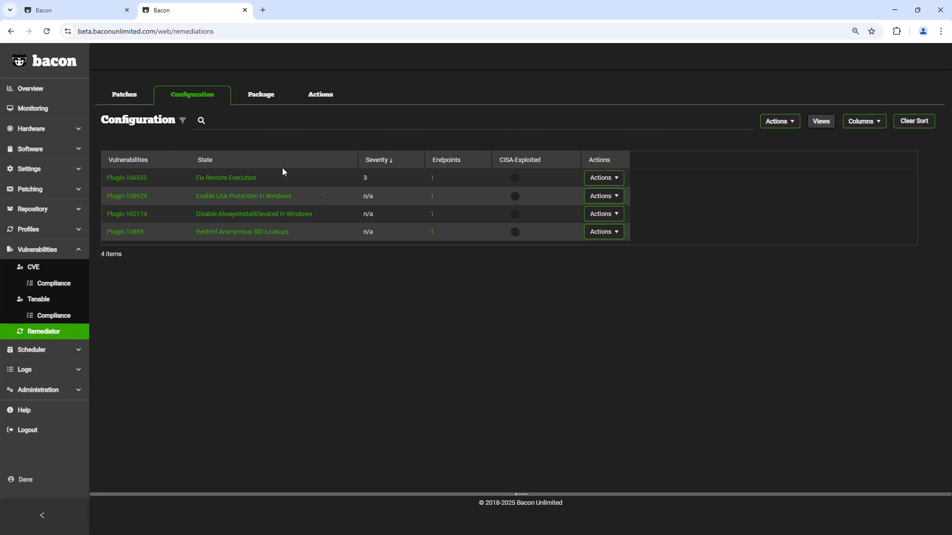
{"action": "left_click", "coordinate": [273, 102]}
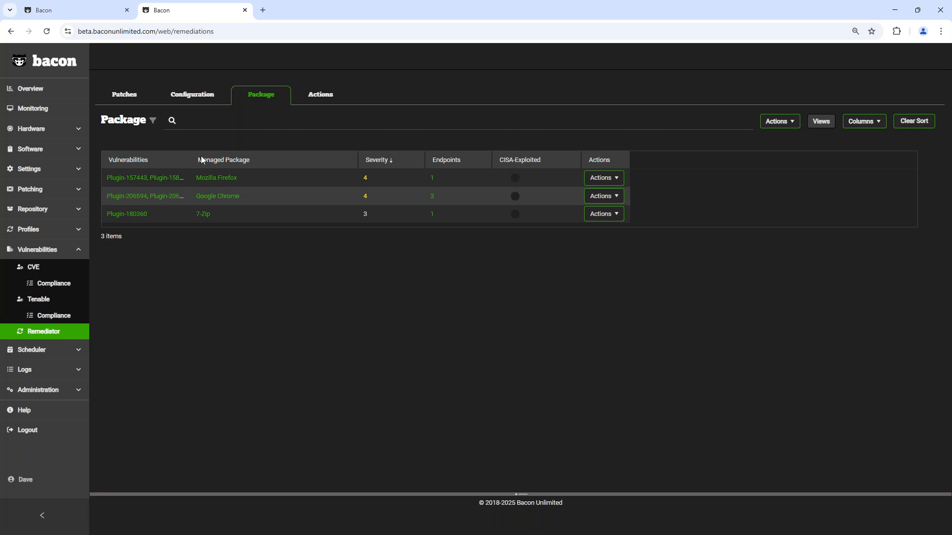
{"action": "left_click", "coordinate": [138, 97]}
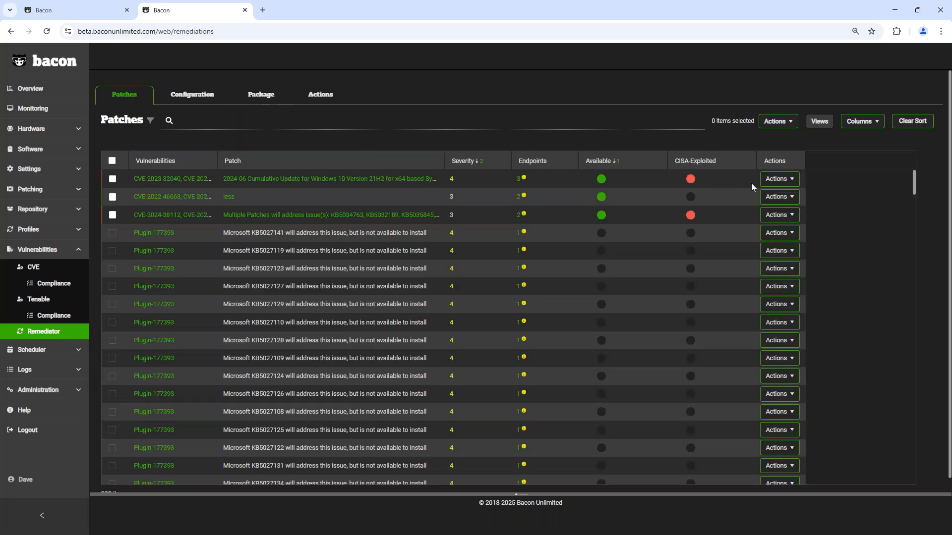
Step: Open the installation page for the 2024-06 Cumulative Update for Windows 10 Version 21H2 and view the schedules offered as targets
{"action": "left_click", "coordinate": [776, 180]}
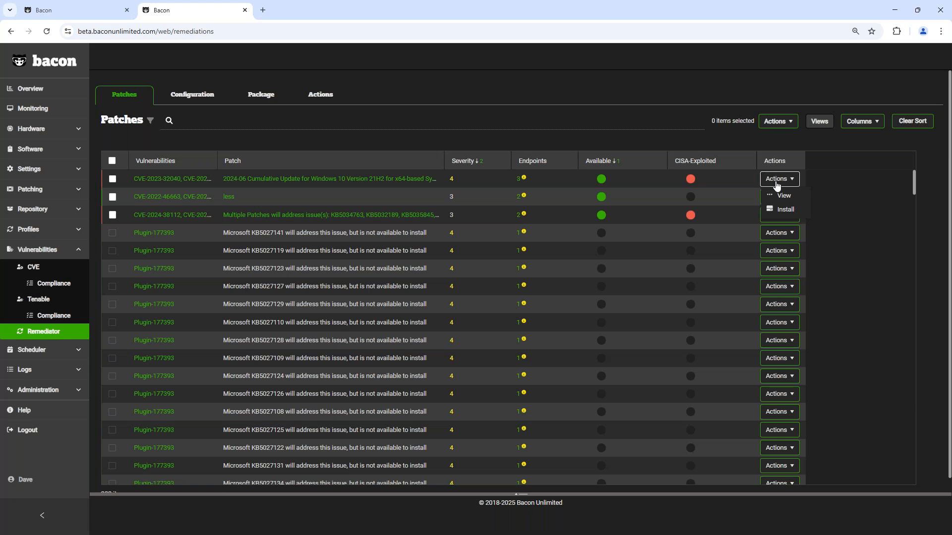
{"action": "left_click", "coordinate": [784, 210]}
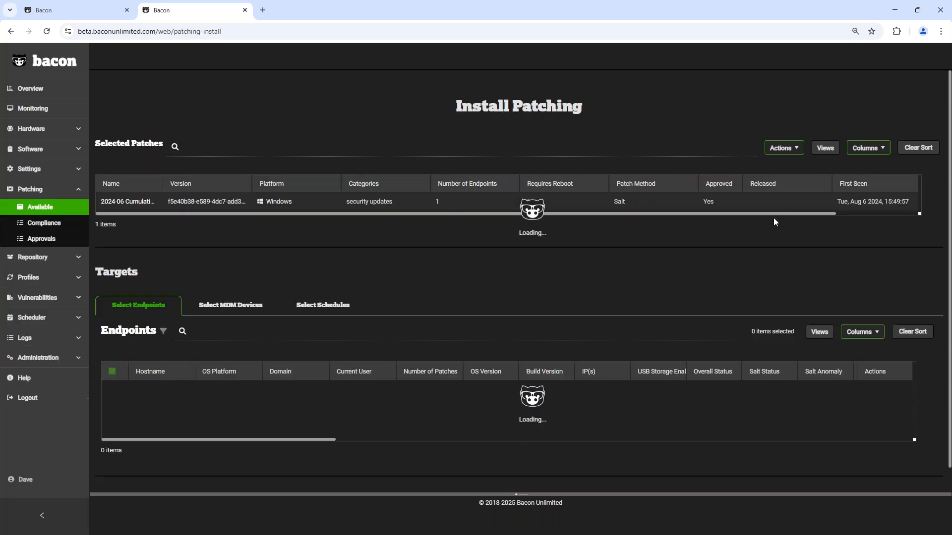
{"action": "left_click", "coordinate": [331, 312]}
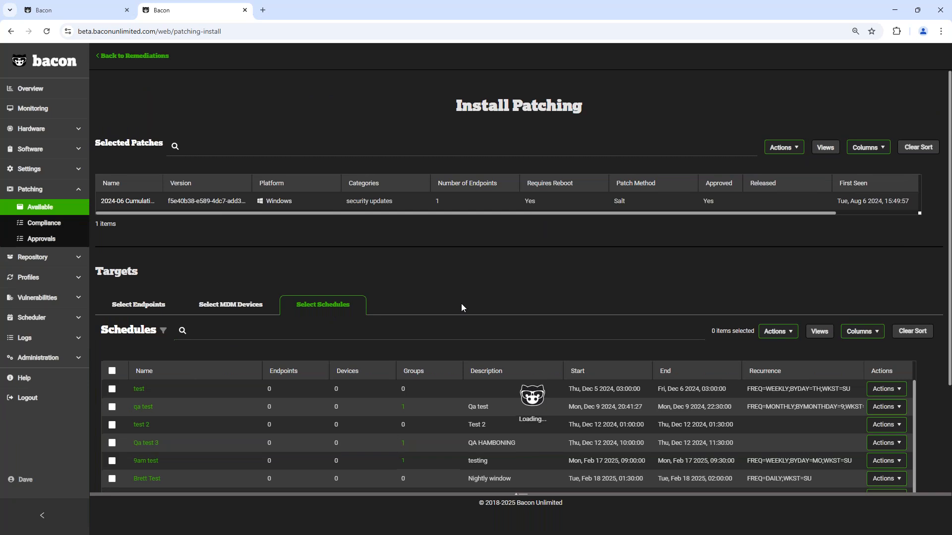
{"action": "scroll", "coordinate": [196, 337], "scroll_direction": "down", "scroll_amount": 3}
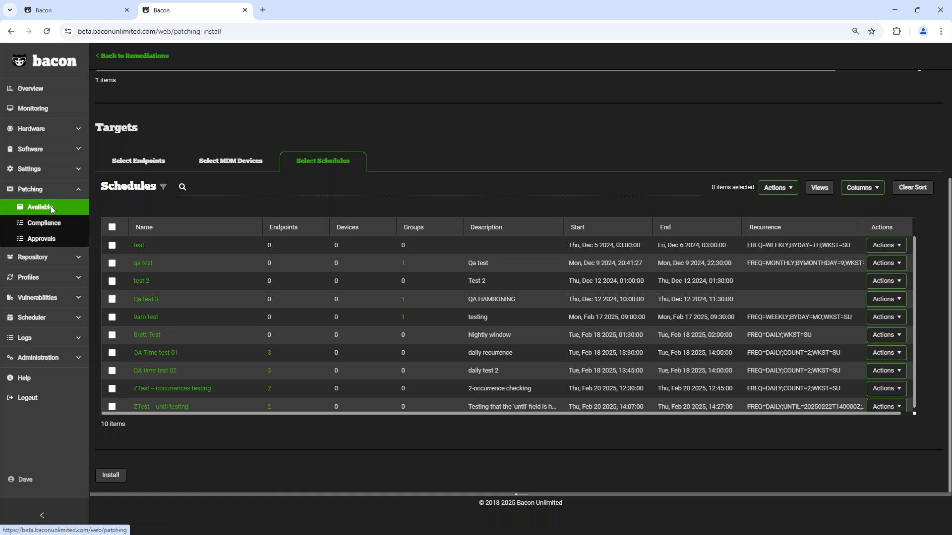
Step: Open the patching approvals and search the categories for "sec" and for "criti" to check their approval settings
{"action": "left_click", "coordinate": [45, 240]}
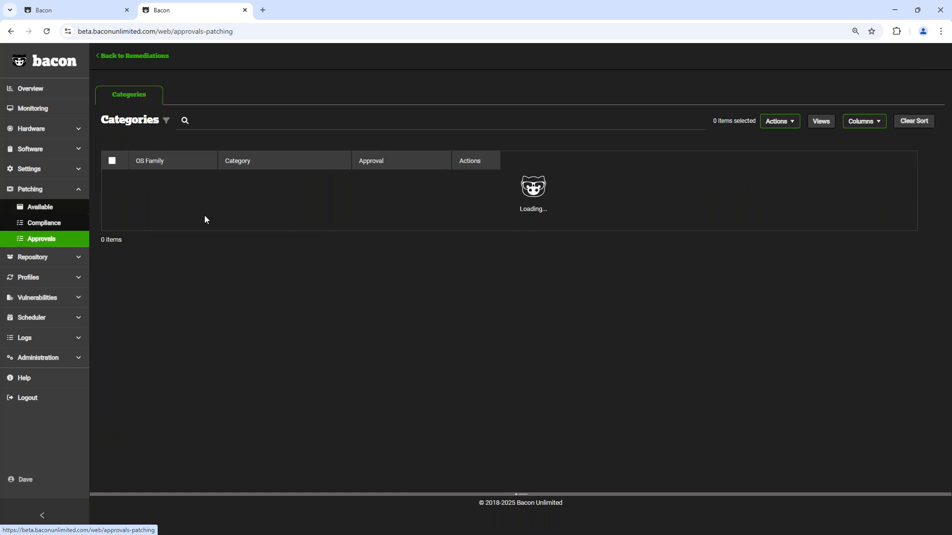
{"action": "scroll", "coordinate": [216, 213], "scroll_direction": "down", "scroll_amount": 1}
{"action": "scroll", "coordinate": [298, 297], "scroll_direction": "down", "scroll_amount": 5}
{"action": "left_click", "coordinate": [324, 124]}
{"action": "type", "text": "sec"}
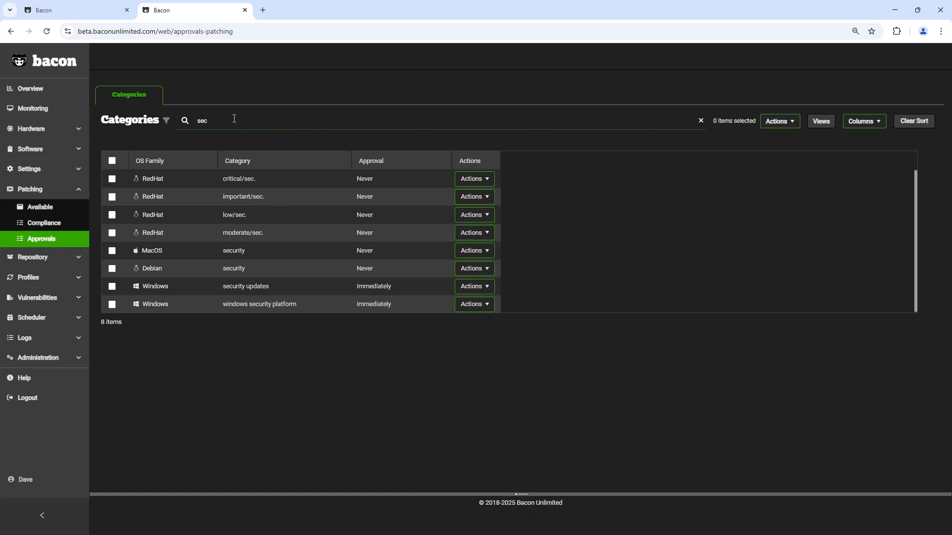
{"action": "type", "text": "criti"}
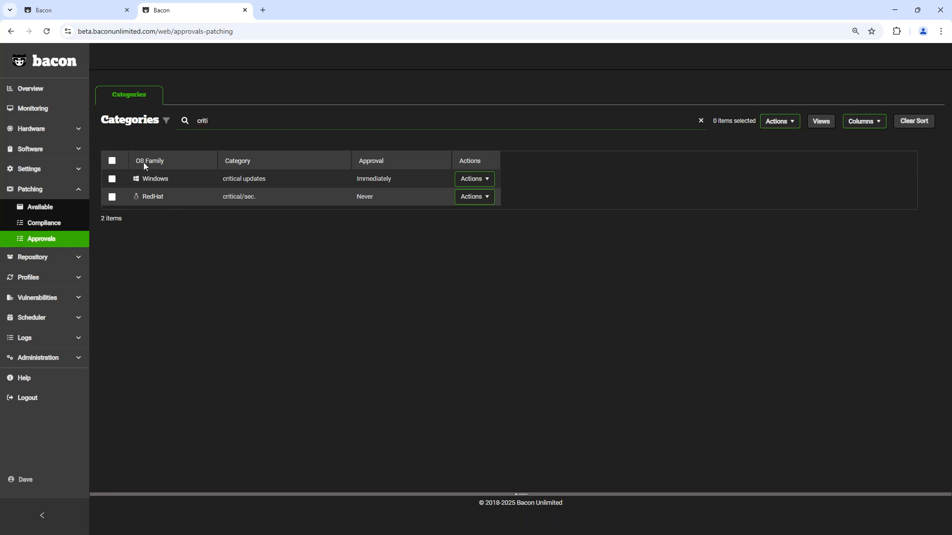
Step: View the scheduler's list of schedules and its service windows calendar, showing the calendar by month
{"action": "left_click", "coordinate": [47, 316]}
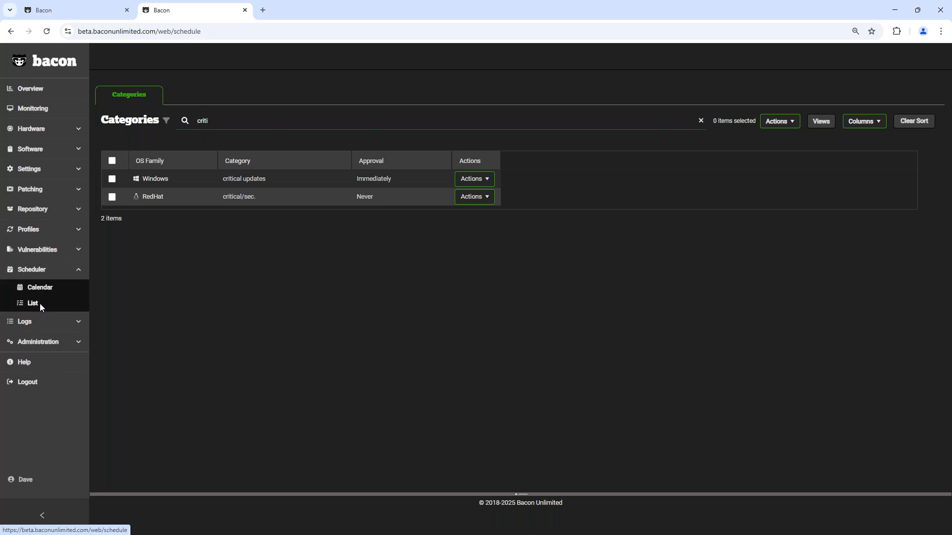
{"action": "left_click", "coordinate": [40, 304]}
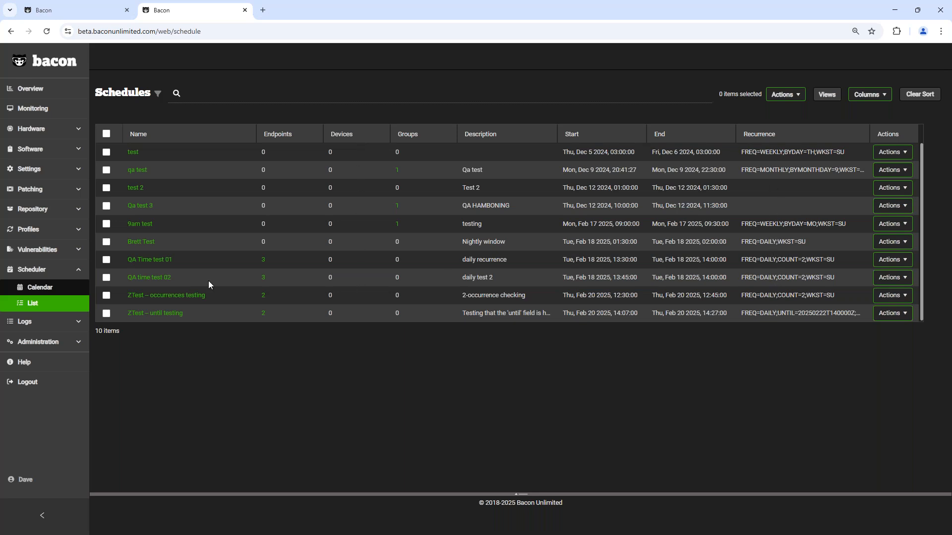
{"action": "left_click", "coordinate": [40, 286]}
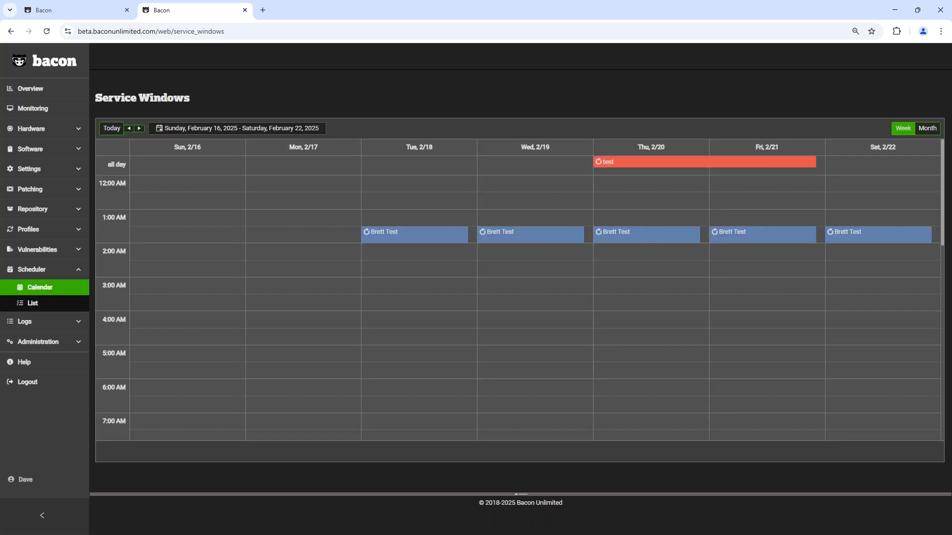
{"action": "left_click", "coordinate": [927, 128]}
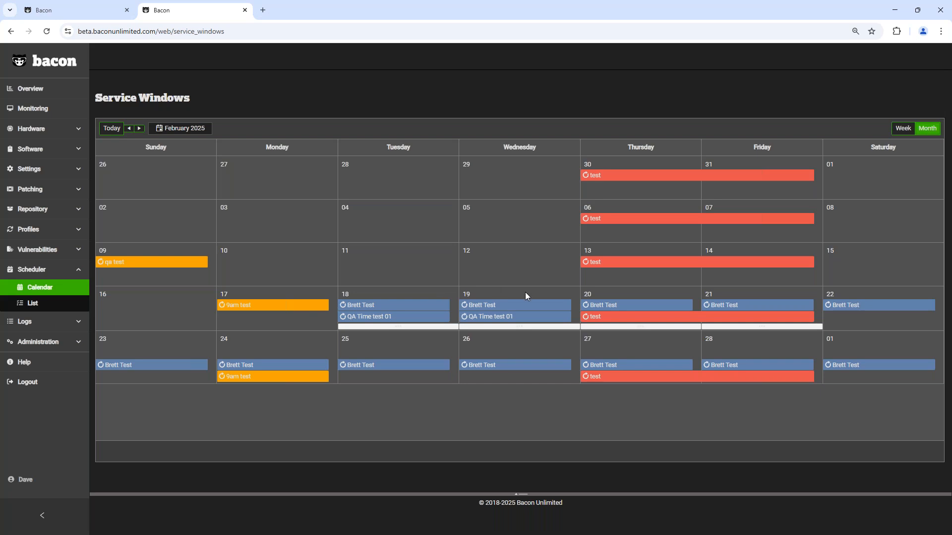
Step: Open the nightly window event on Wednesday, February 19 as a recurring series and view its jobs
{"action": "double_click", "coordinate": [501, 308]}
{"action": "left_click", "coordinate": [511, 232]}
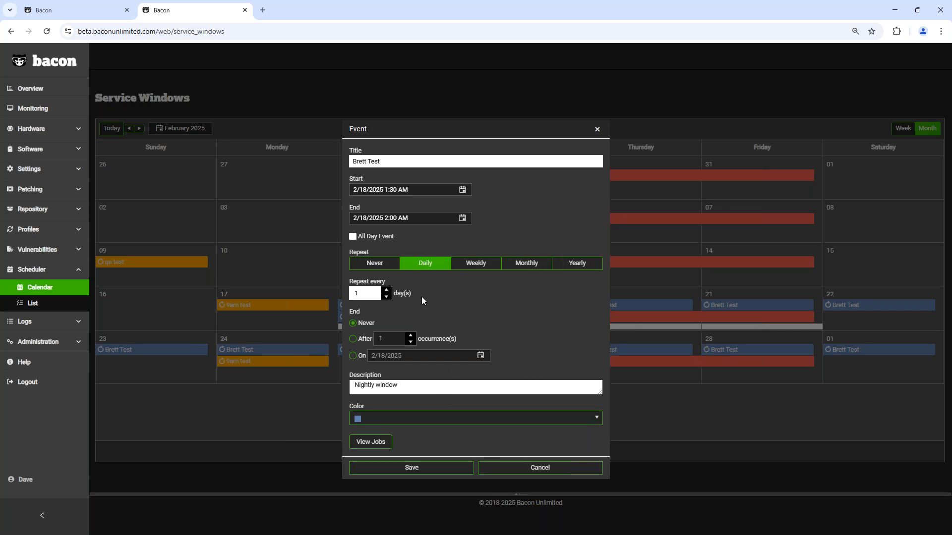
{"action": "left_click", "coordinate": [377, 445]}
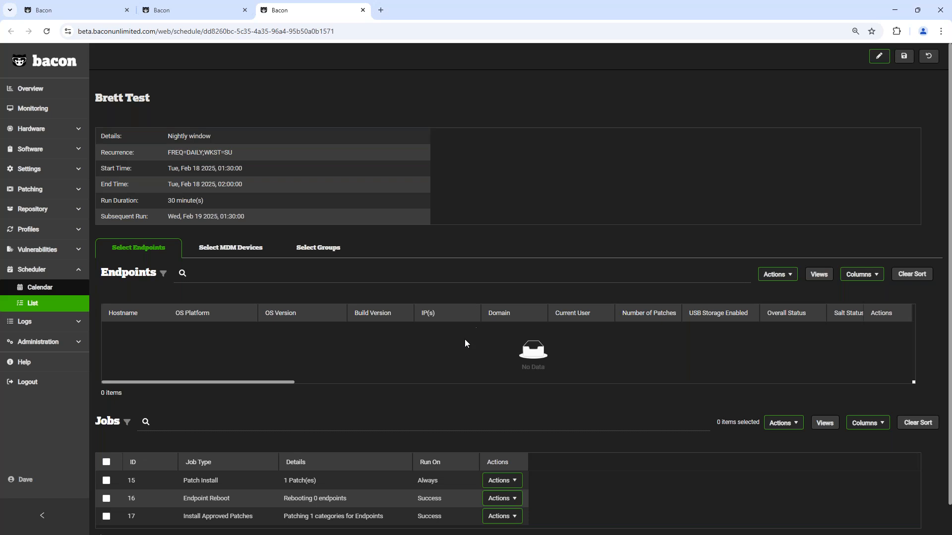
Step: Examine the nightly window schedule's details, target endpoints and the types of its assigned jobs
{"action": "scroll", "coordinate": [446, 370], "scroll_direction": "down", "scroll_amount": 2}
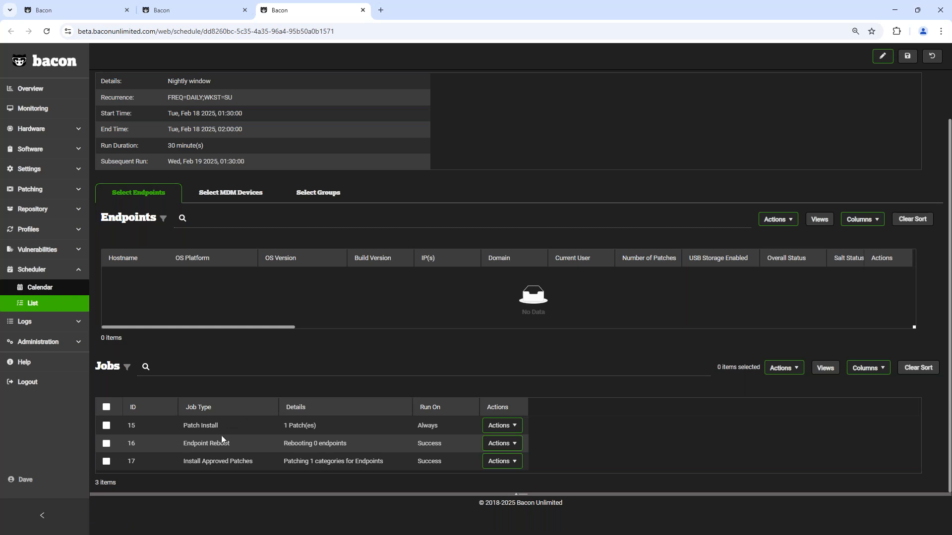
{"action": "left_click_drag", "start_coordinate": [192, 443], "coordinate": [300, 443]}
{"action": "left_click", "coordinate": [341, 226]}
{"action": "scroll", "coordinate": [314, 377], "scroll_direction": "up", "scroll_amount": 2}
{"action": "scroll", "coordinate": [310, 399], "scroll_direction": "down", "scroll_amount": 2}
{"action": "scroll", "coordinate": [211, 440], "scroll_direction": "up", "scroll_amount": 2}
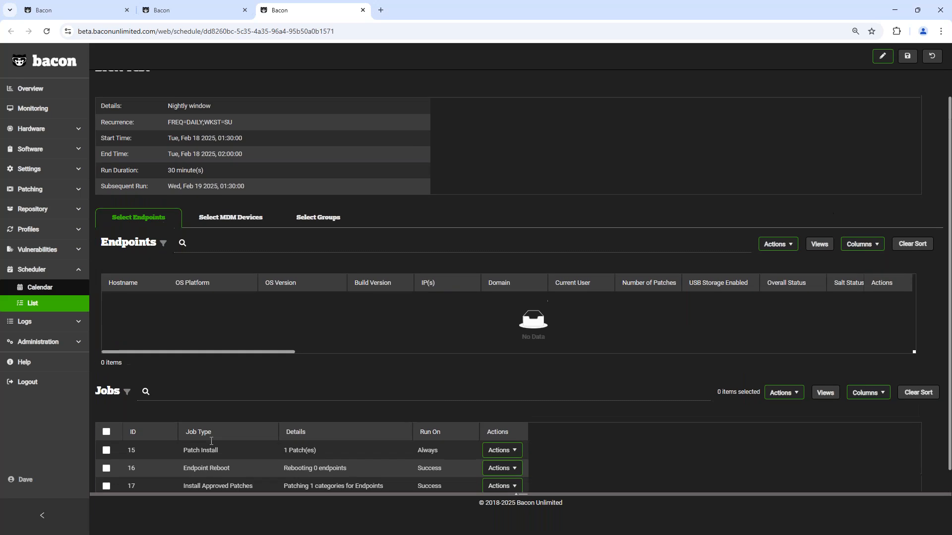
Step: Open the reboot page for endpoint BETA-W10-01 from the hardware endpoints, keeping the endpoint selected instead of switching to schedules
{"action": "left_click", "coordinate": [37, 127]}
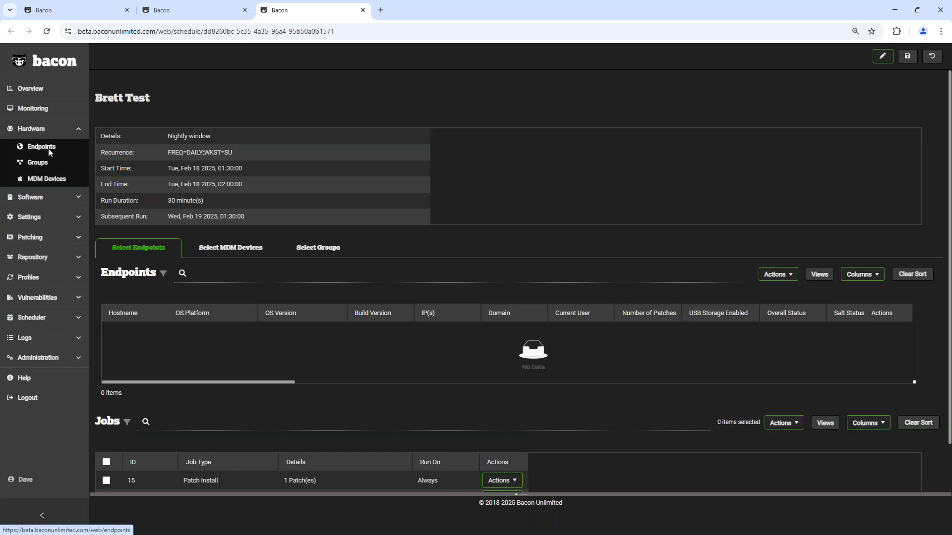
{"action": "left_click", "coordinate": [49, 148]}
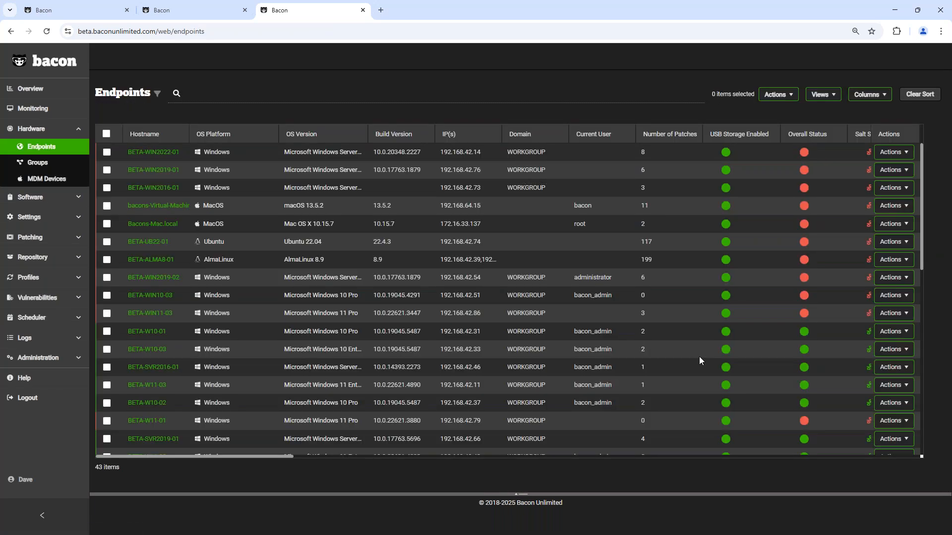
{"action": "left_click", "coordinate": [889, 333]}
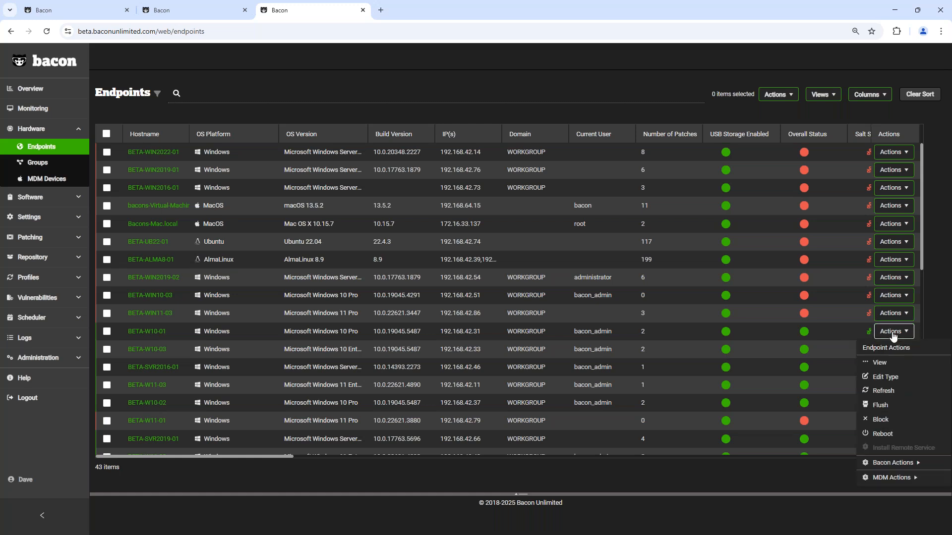
{"action": "left_click", "coordinate": [887, 434]}
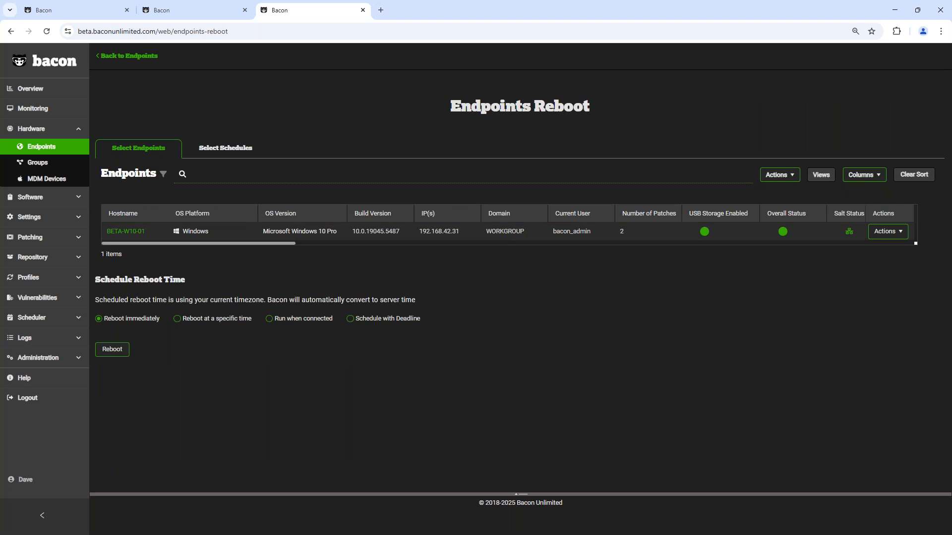
{"action": "left_click", "coordinate": [242, 148]}
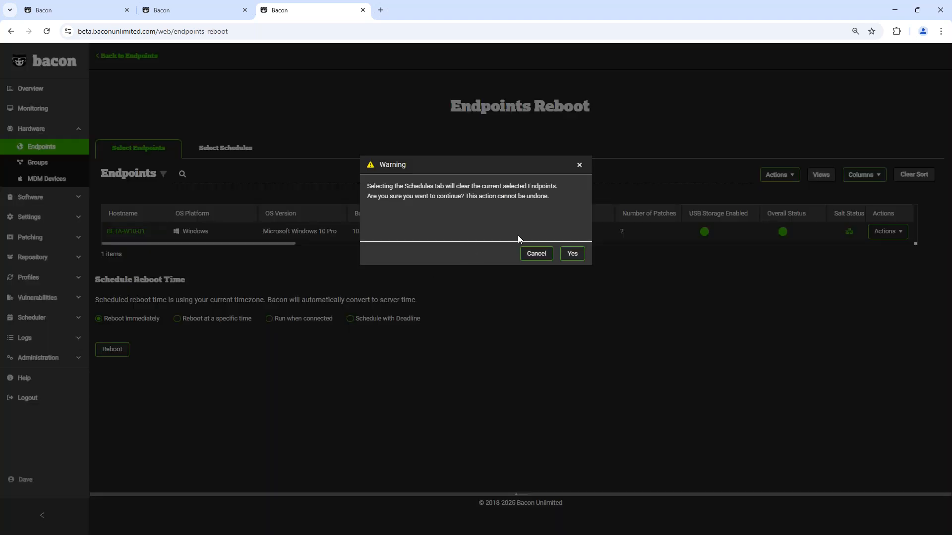
{"action": "left_click", "coordinate": [532, 254]}
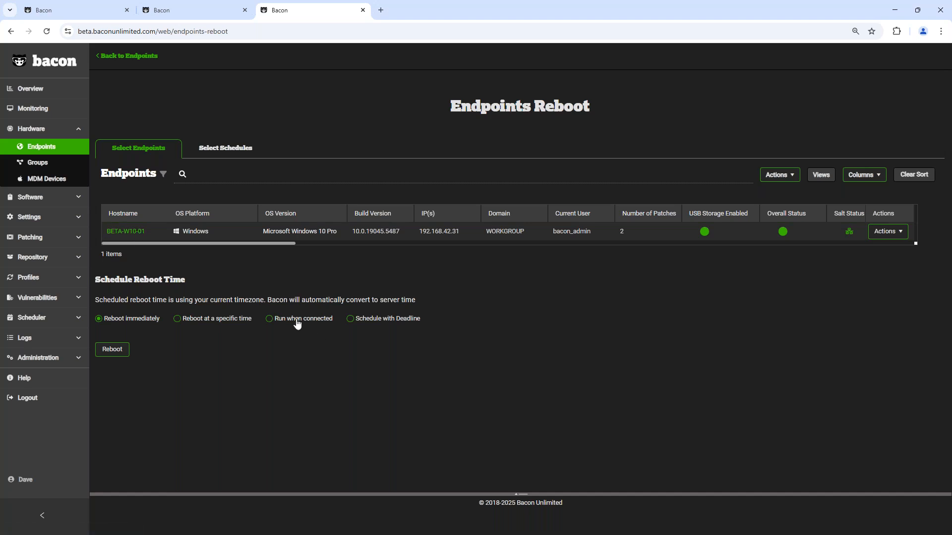
Step: Try the option to reboot at a specific time and look at its date picker without setting a date
{"action": "left_click", "coordinate": [237, 317]}
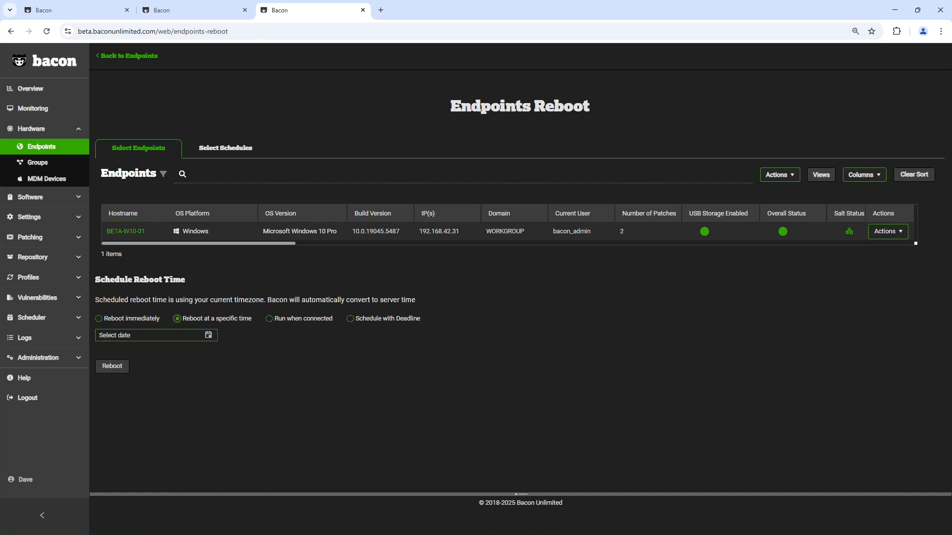
{"action": "left_click", "coordinate": [221, 334]}
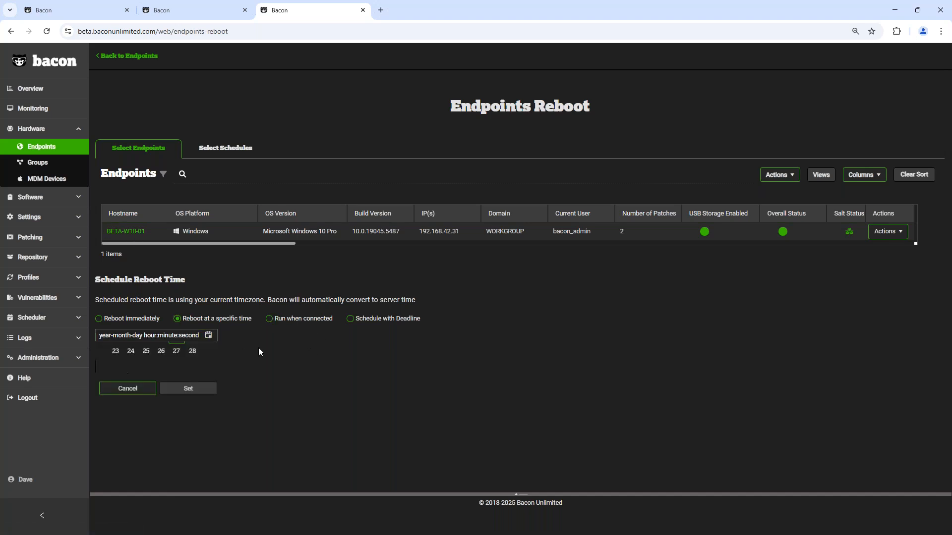
{"action": "left_click", "coordinate": [318, 381]}
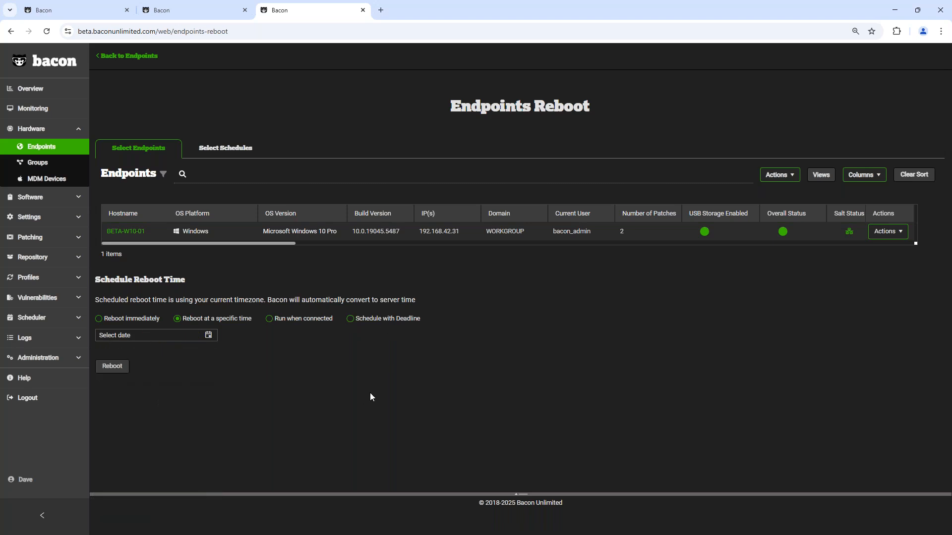
Step: Set the endpoint reboot to Schedule with Deadline and open the calendar for choosing the deadline date
{"action": "left_click", "coordinate": [358, 324]}
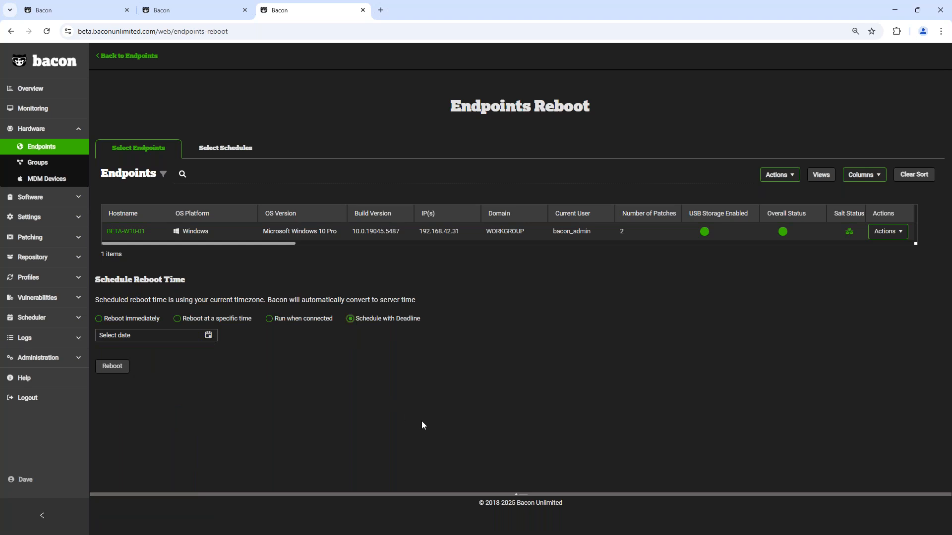
{"action": "left_click", "coordinate": [207, 336]}
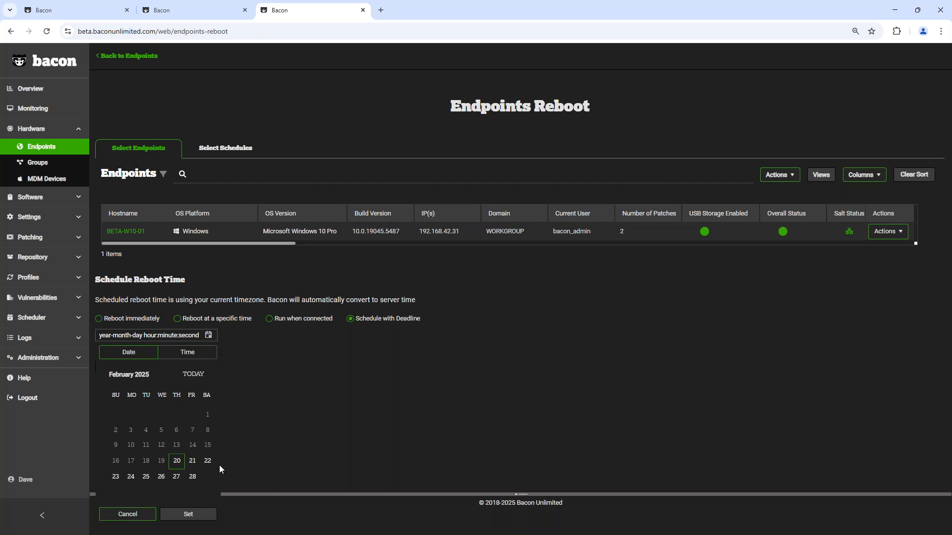